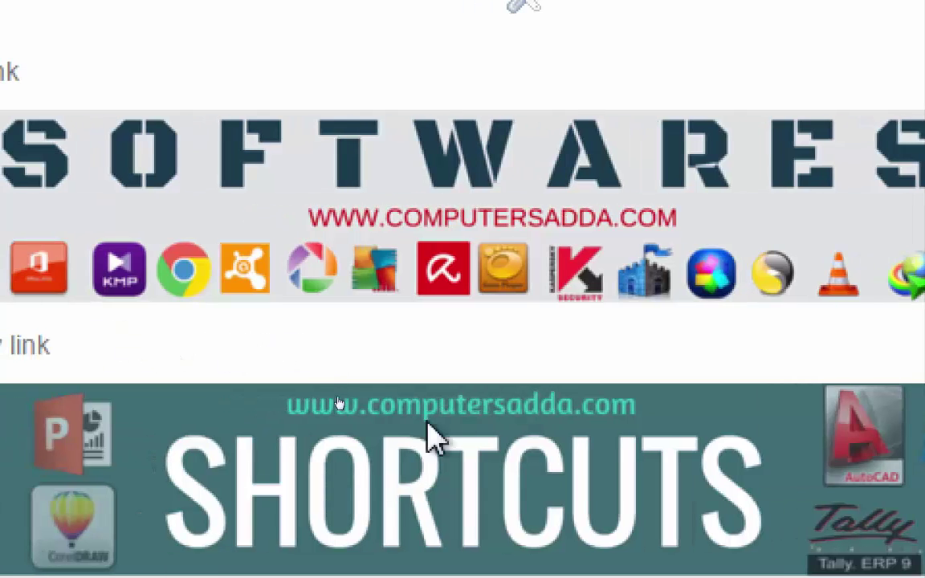
{"action": "scroll", "coordinate": [433, 434], "scroll_direction": "down", "scroll_amount": 1}
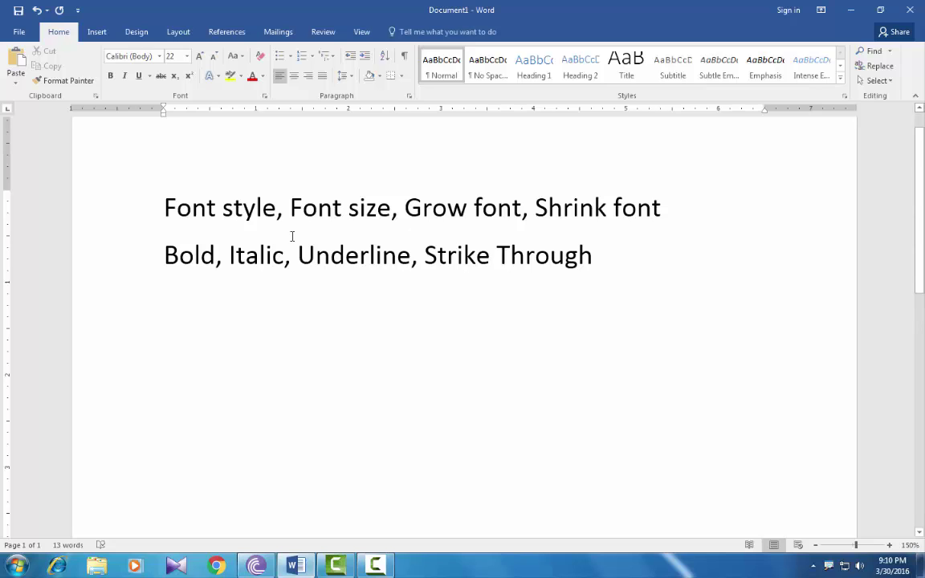
Select the text from the start of the first line through "Font style, Font", extending the selection character by character
{"action": "left_click", "coordinate": [595, 254]}
{"action": "left_click", "coordinate": [162, 208]}
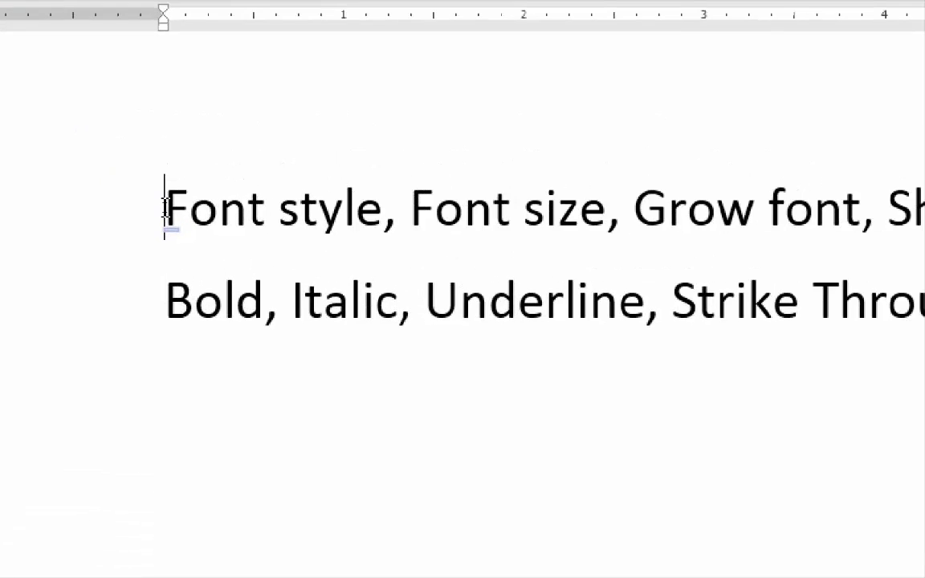
{"action": "mouse_move", "coordinate": [165, 206]}
{"action": "left_mouse_down"}
{"action": "mouse_move", "coordinate": [568, 243]}
{"action": "mouse_move", "coordinate": [151, 205]}
{"action": "left_mouse_up"}
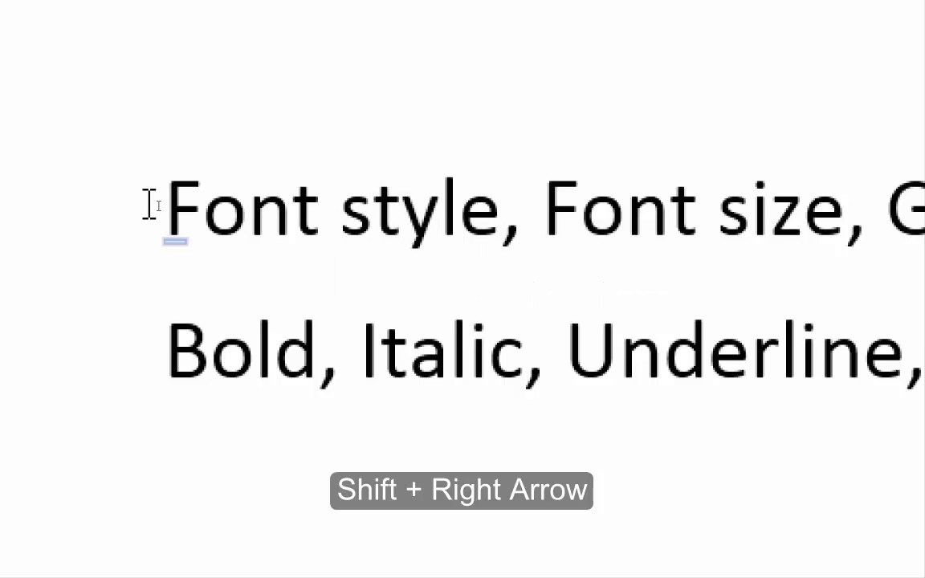
{"action": "key", "text": "shift+Right"}
{"action": "key", "text": "shift+Right"}
{"action": "key", "text": "shift+Right"}
{"action": "key", "text": "shift+Right"}
{"action": "key", "text": "shift+Right"}
{"action": "key", "text": "shift+Right"}
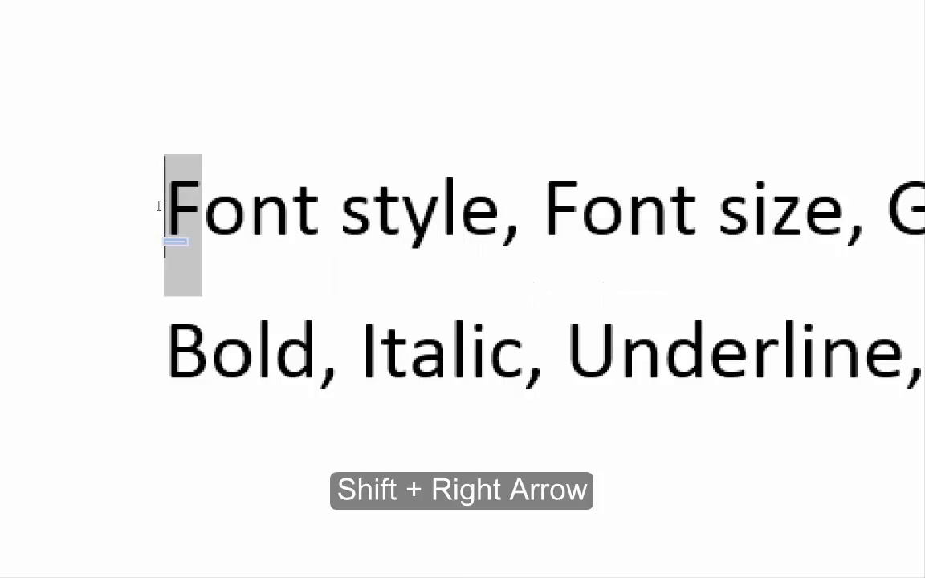
{"action": "key", "text": "shift+Right"}
{"action": "key", "text": "shift+Right"}
{"action": "key", "text": "shift+Right"}
{"action": "key", "text": "shift+Right"}
{"action": "key", "text": "shift+Right"}
{"action": "key", "text": "shift+Right"}
{"action": "key", "text": "shift+Right"}
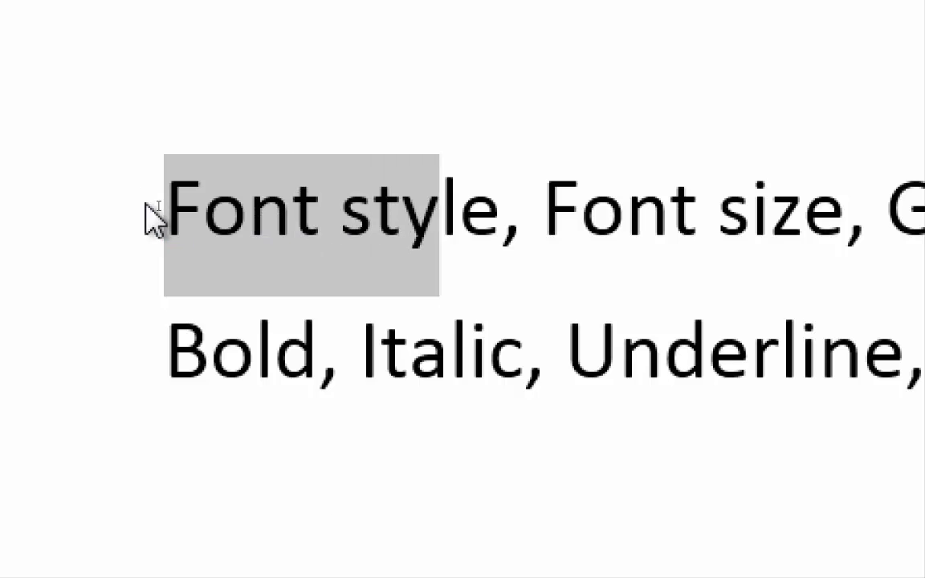
{"action": "key", "text": "shift+Right"}
{"action": "key", "text": "shift+Right"}
{"action": "key", "text": "shift+Right"}
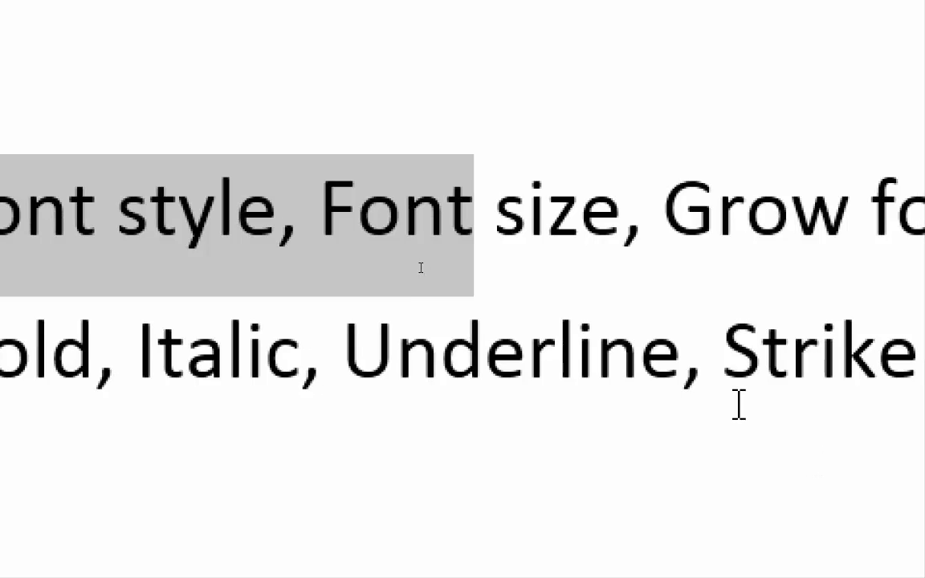
Place the cursor after "Underline," and select backwards character by character through the comma following "Italic"
{"action": "left_click", "coordinate": [699, 365]}
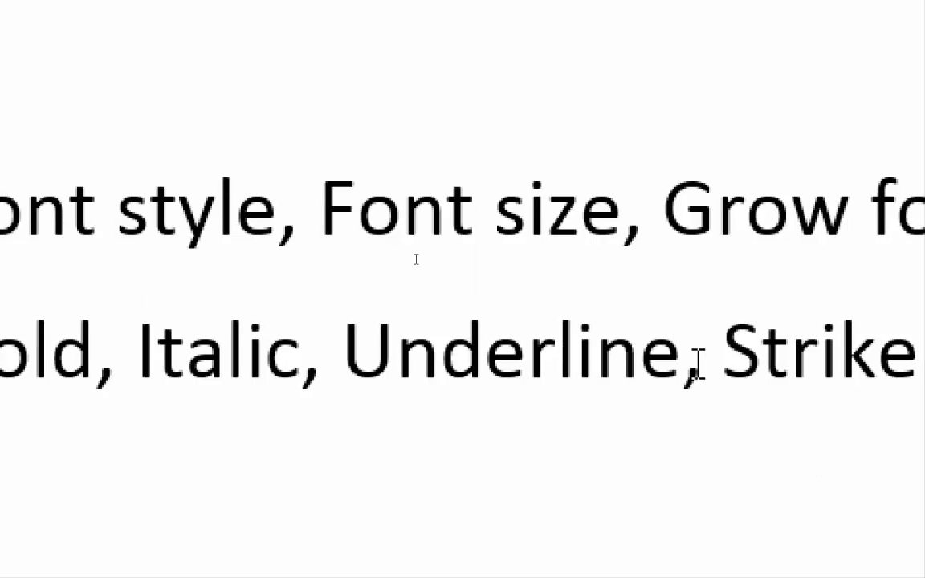
{"action": "key", "text": "shift+Left"}
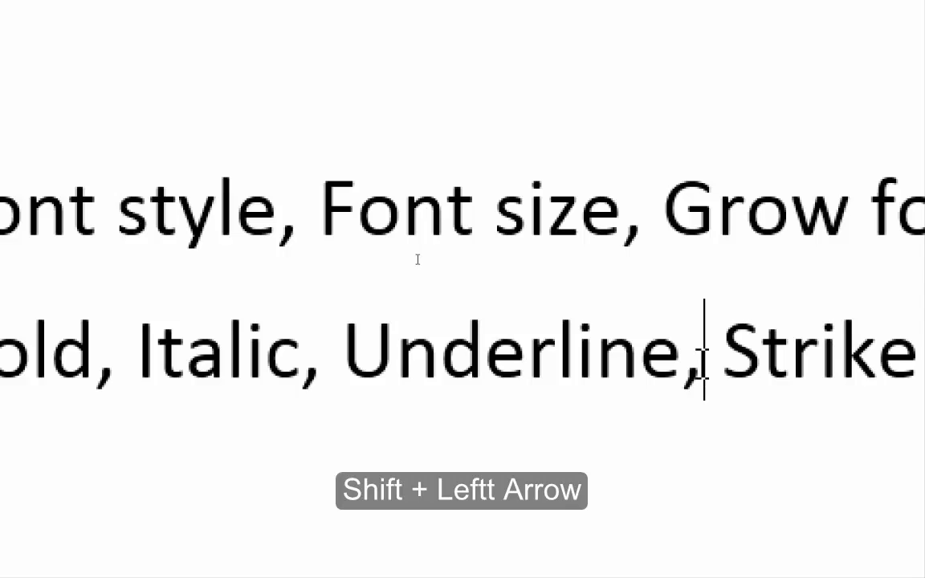
{"action": "key", "text": "shift+Left"}
{"action": "key", "text": "shift+Left"}
{"action": "key", "text": "shift+Left"}
{"action": "key", "text": "shift+Left"}
{"action": "key", "text": "shift+Left"}
{"action": "key", "text": "shift+Left"}
{"action": "key", "text": "shift+Left"}
{"action": "key", "text": "shift+Left"}
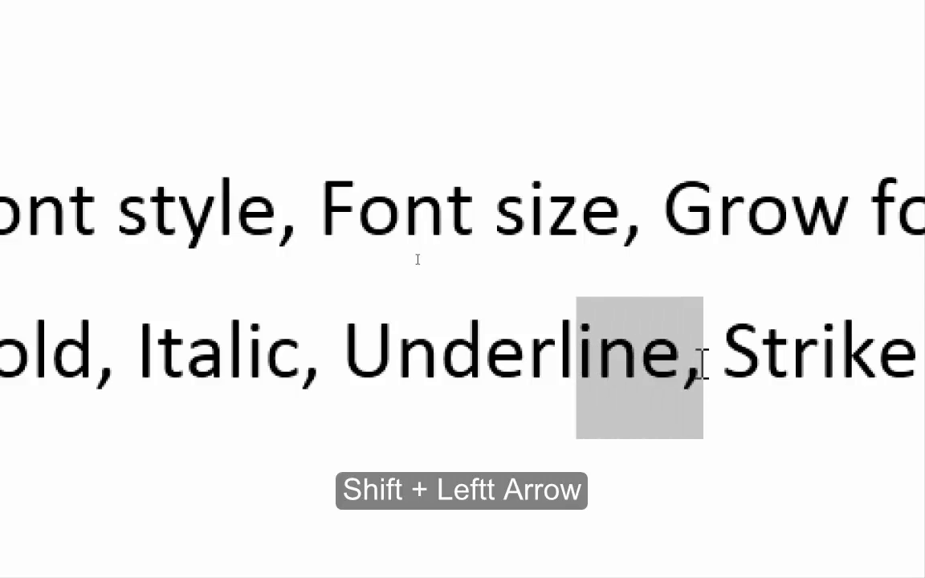
{"action": "key", "text": "shift+Left"}
{"action": "key", "text": "shift+Left"}
{"action": "key", "text": "shift+Left"}
{"action": "key", "text": "shift+Left"}
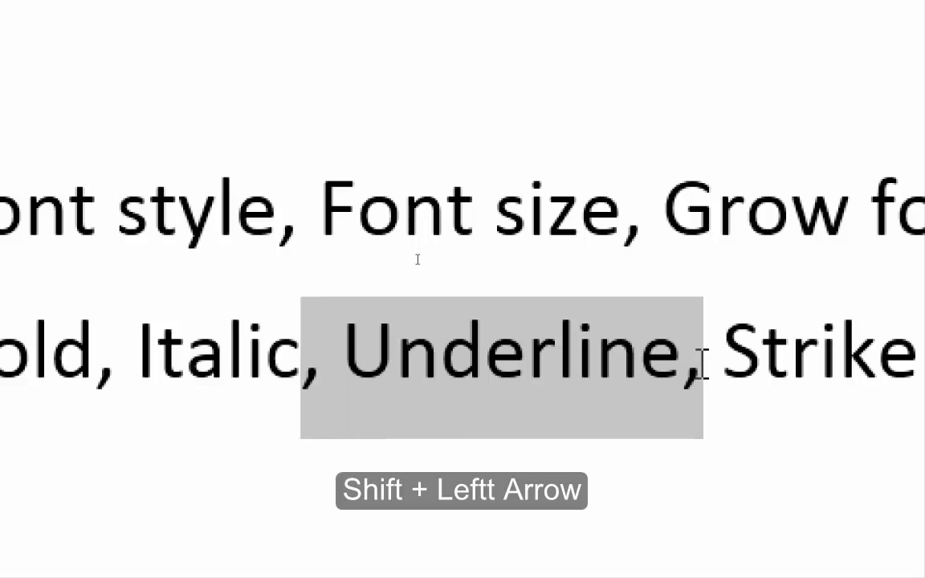
Extend the selection up to the start of the first line, and switch it forward to cover "Strike Through" instead
{"action": "key", "text": "shift+Up"}
{"action": "key", "text": "shift+Home"}
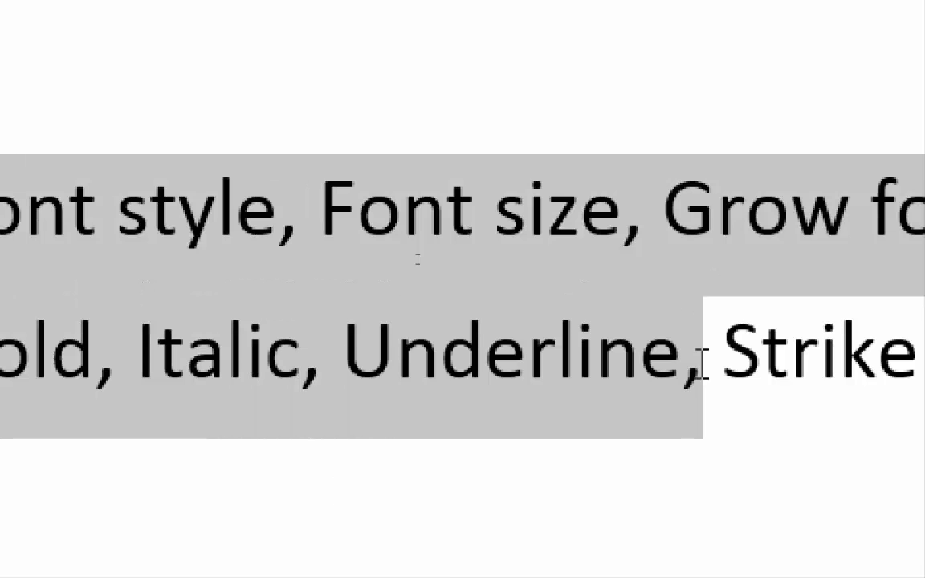
{"action": "key", "text": "shift+Down"}
{"action": "key", "text": "shift+End"}
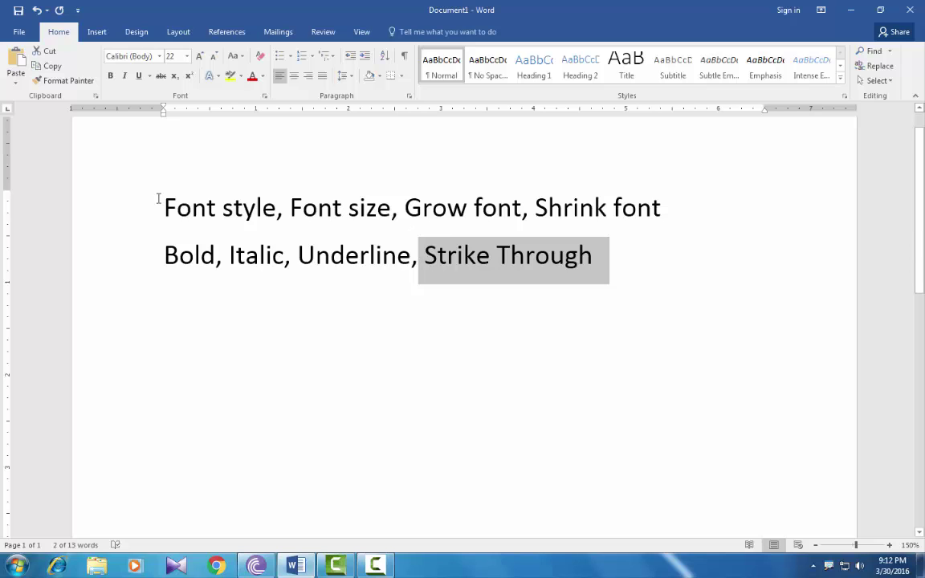
Change the font of the words "Font style" to Eras Bold ITC
{"action": "left_click_drag", "start_coordinate": [164, 207], "coordinate": [273, 207]}
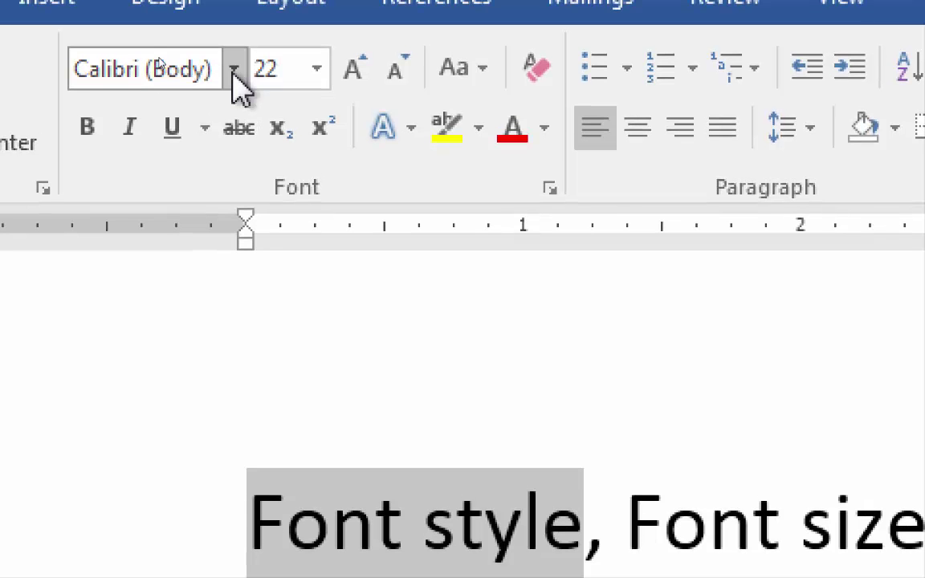
{"action": "left_click", "coordinate": [233, 72]}
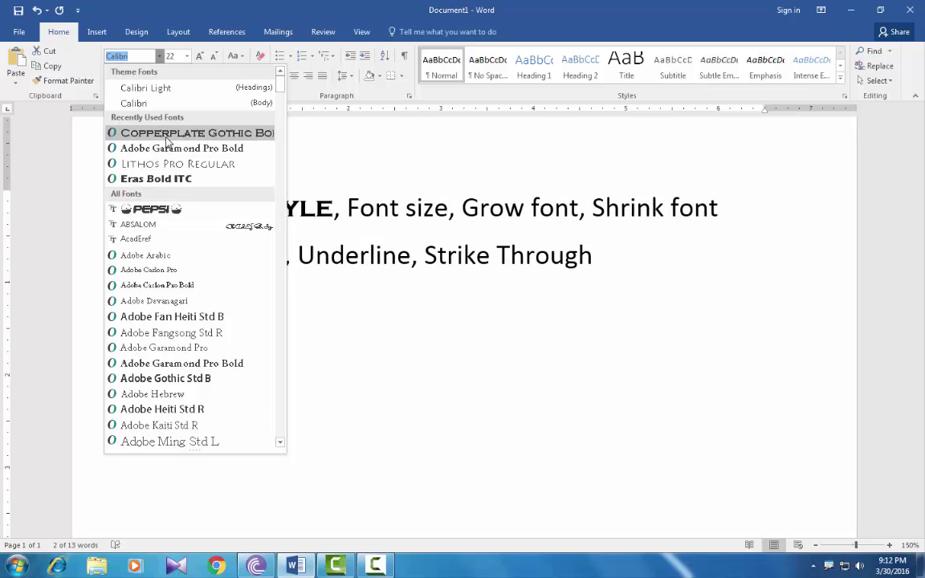
{"action": "left_click", "coordinate": [163, 180]}
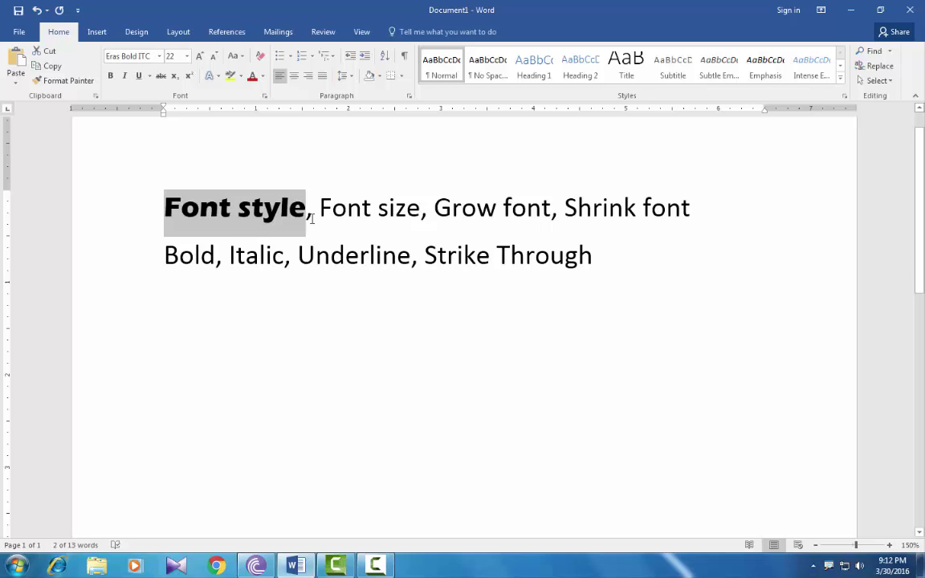
{"action": "left_click", "coordinate": [310, 211]}
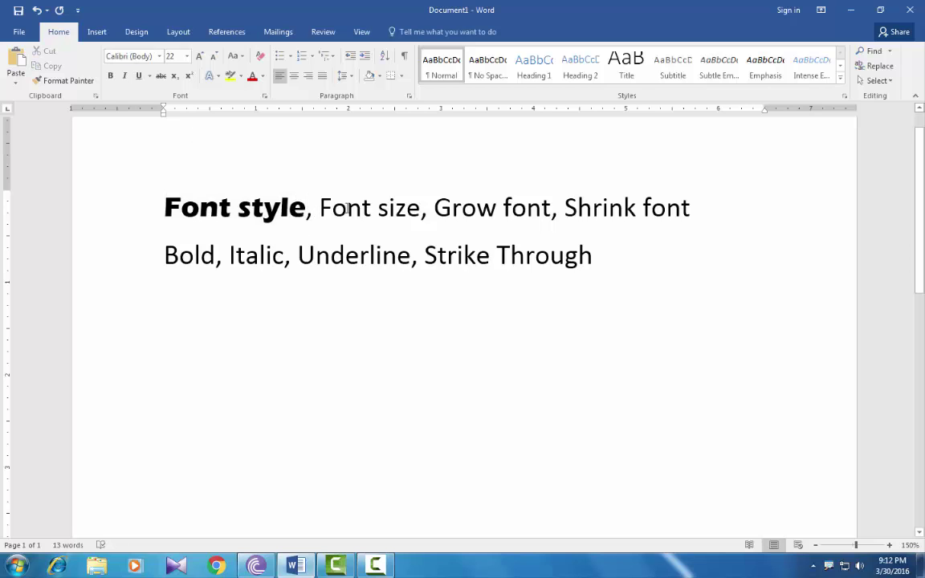
Set the font size of the words "Font size" to 36
{"action": "left_click_drag", "start_coordinate": [319, 208], "coordinate": [416, 207]}
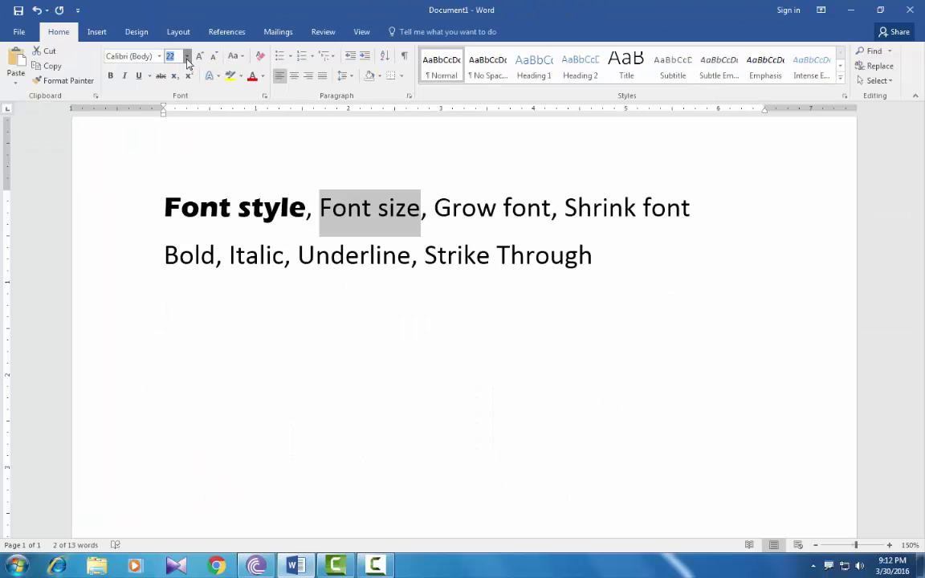
{"action": "left_click", "coordinate": [212, 69]}
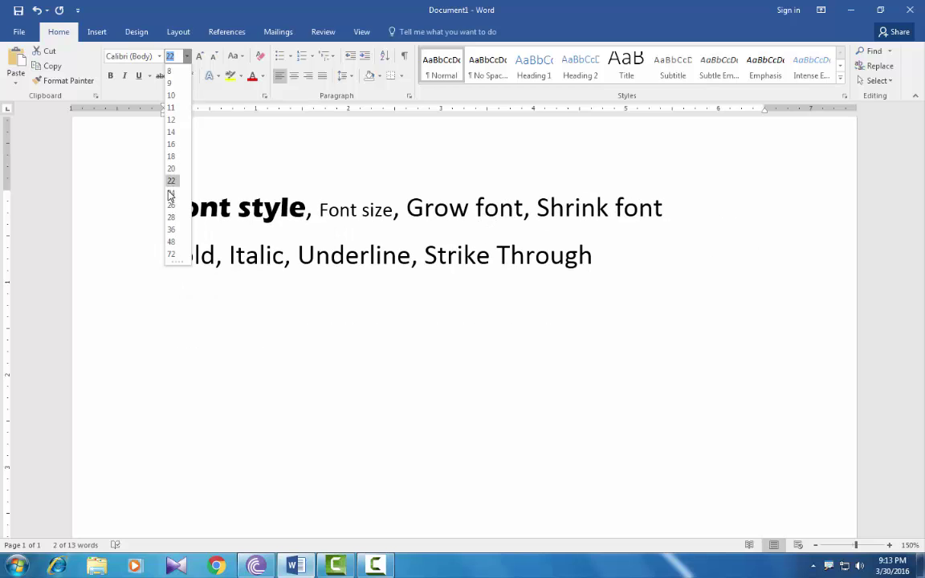
{"action": "left_click", "coordinate": [173, 233]}
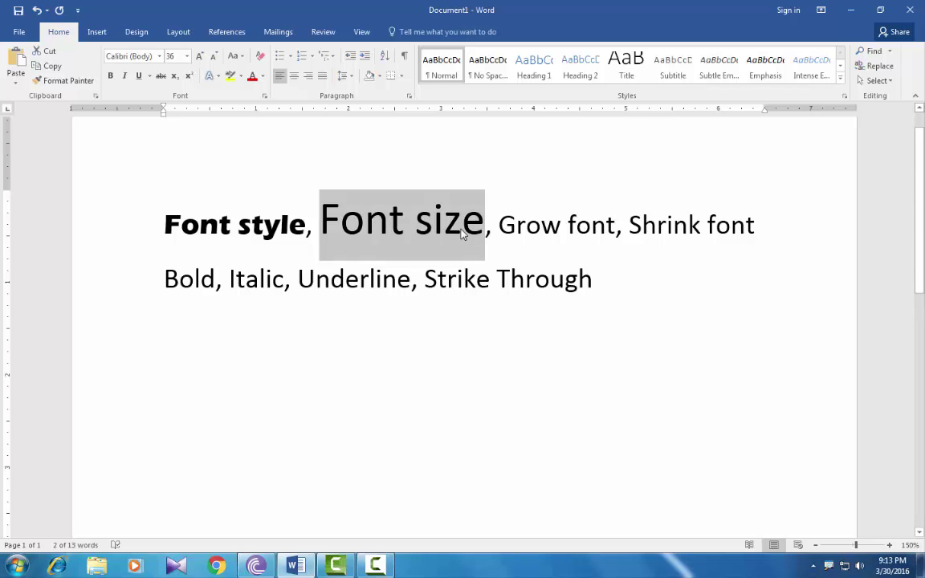
{"action": "left_click", "coordinate": [500, 227]}
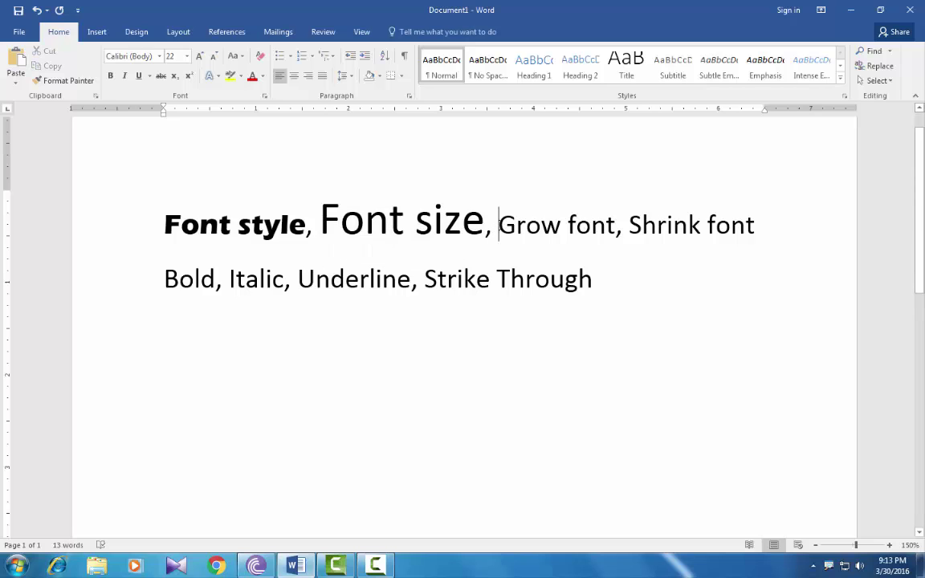
Enlarge the words "Grow font" one size increment at a time up to 90 points
{"action": "left_click_drag", "start_coordinate": [499, 227], "coordinate": [619, 226]}
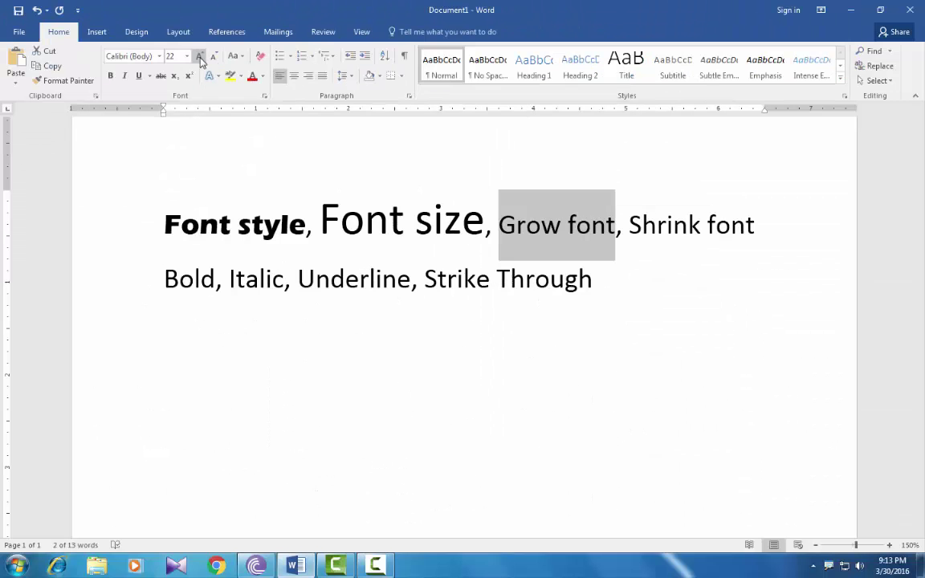
{"action": "left_click", "coordinate": [201, 58]}
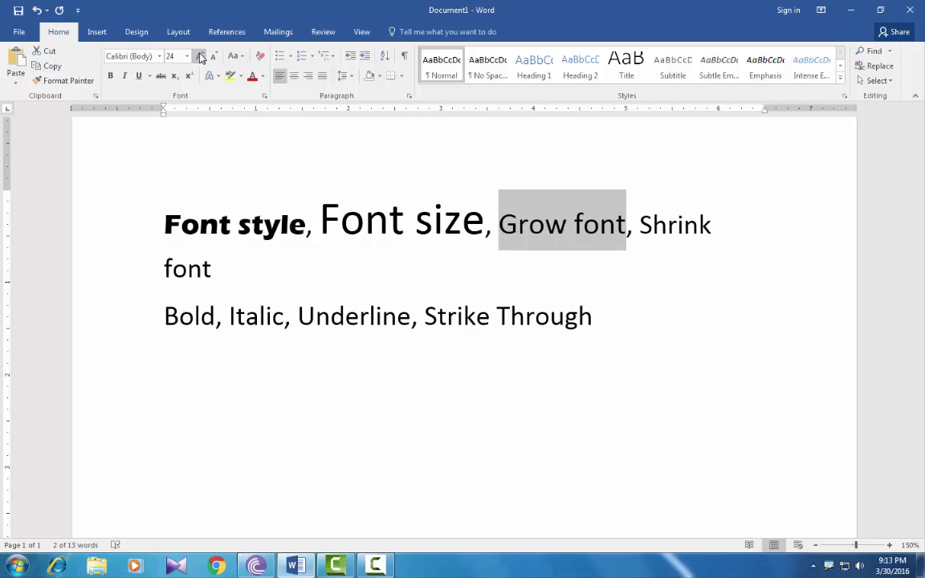
{"action": "left_click", "coordinate": [201, 58]}
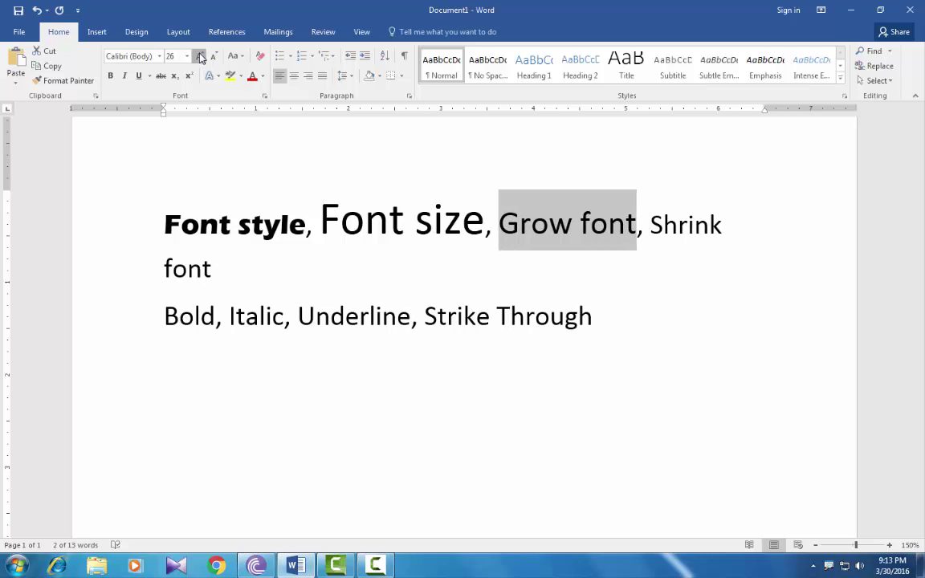
{"action": "left_click", "coordinate": [201, 58]}
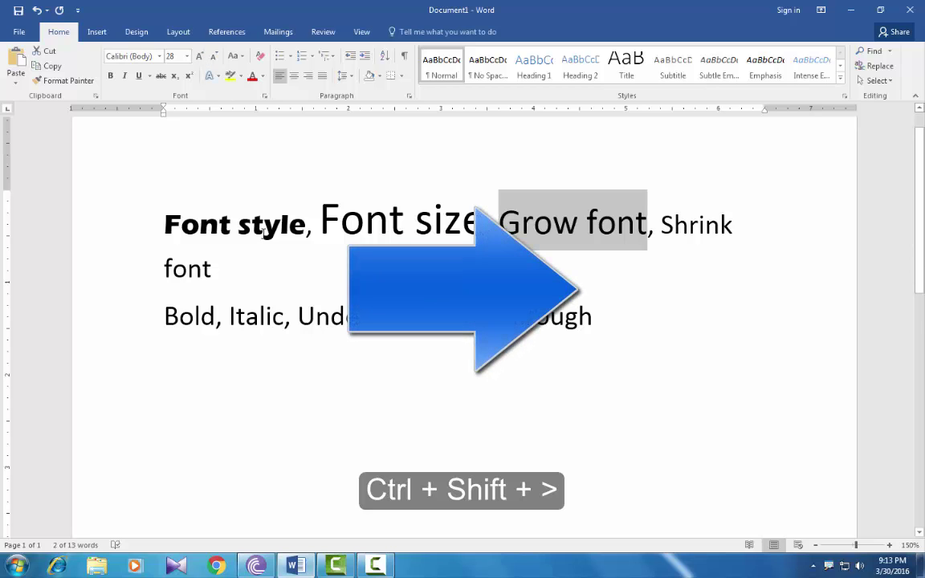
{"action": "key", "text": "ctrl+shift+period"}
{"action": "key", "text": "ctrl+shift+period"}
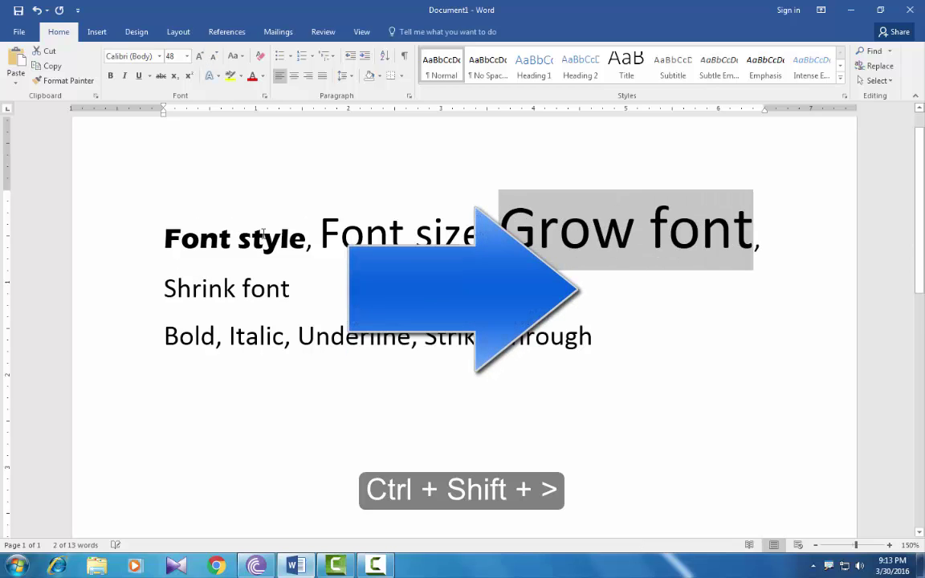
{"action": "key", "text": "ctrl+shift+period"}
{"action": "key", "text": "ctrl+shift+period"}
{"action": "key", "text": "ctrl+shift+period"}
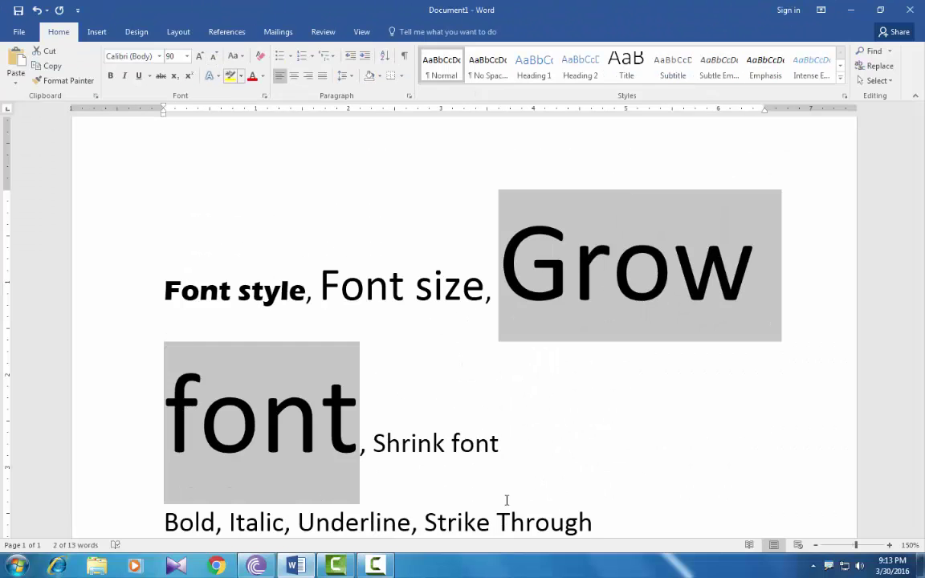
Select the words "Shrink font" and enlarge them one size increment at a time up to 72 points
{"action": "left_click", "coordinate": [499, 445]}
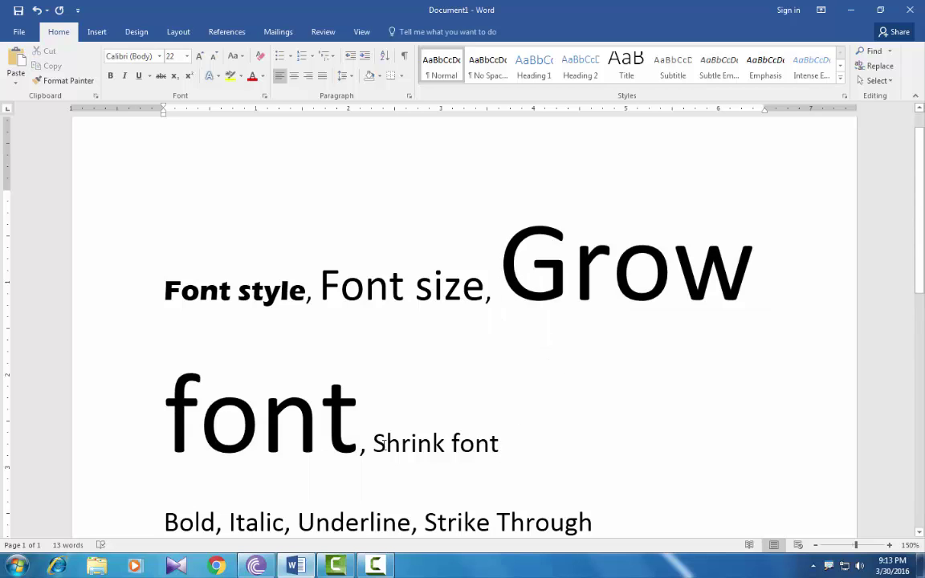
{"action": "left_click_drag", "start_coordinate": [499, 444], "coordinate": [370, 445]}
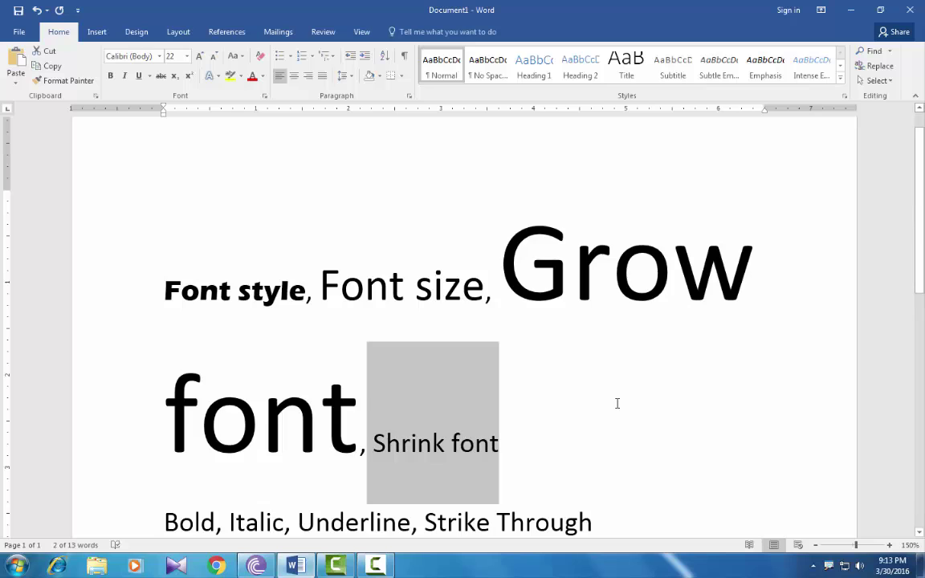
{"action": "key", "text": "ctrl+shift+period"}
{"action": "key", "text": "ctrl+shift+period"}
{"action": "key", "text": "ctrl+shift+period"}
{"action": "key", "text": "ctrl+shift+period"}
{"action": "key", "text": "ctrl+shift+period"}
{"action": "key", "text": "ctrl+shift+period"}
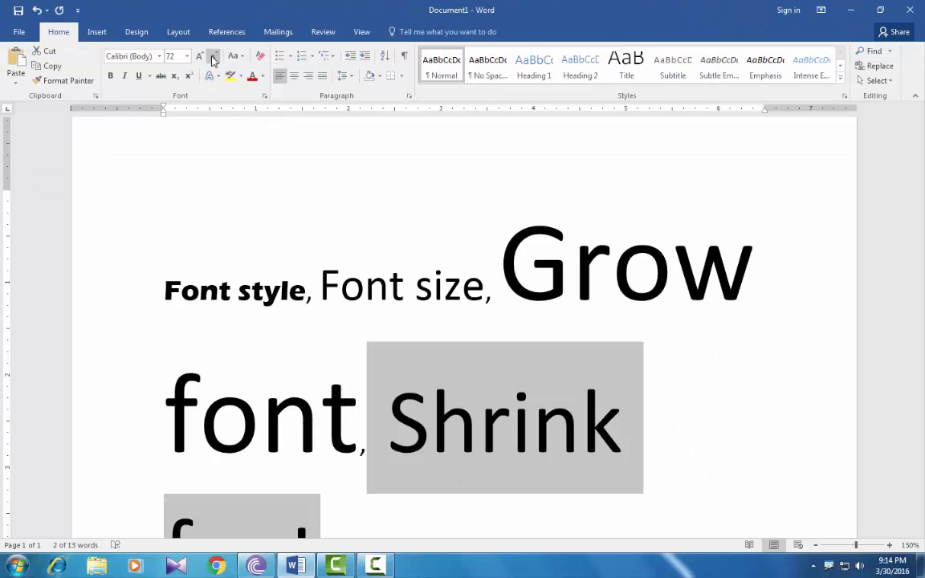
Shrink the words "Shrink font" one size increment at a time down to 11 points
{"action": "left_click", "coordinate": [218, 74]}
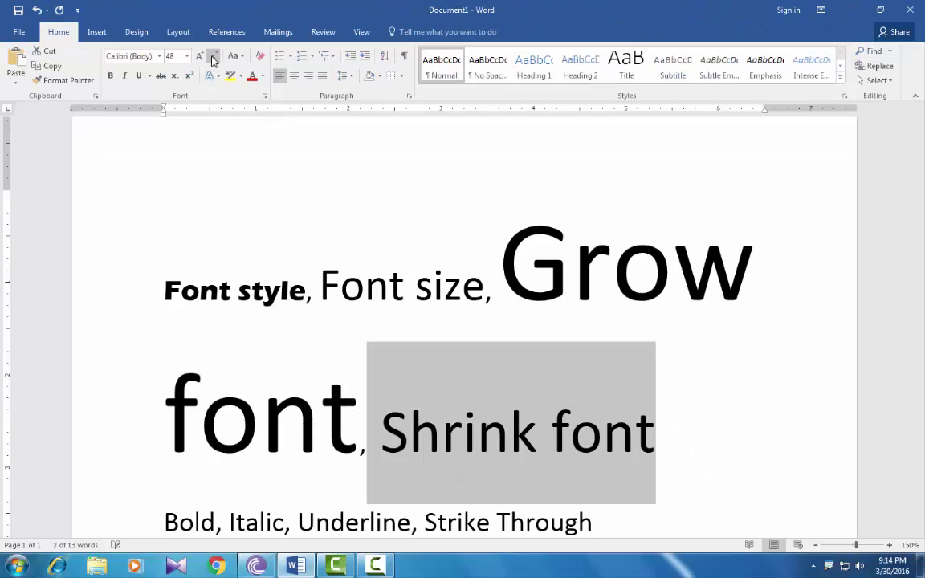
{"action": "left_click", "coordinate": [213, 59]}
{"action": "left_click", "coordinate": [213, 59]}
{"action": "left_click", "coordinate": [214, 58]}
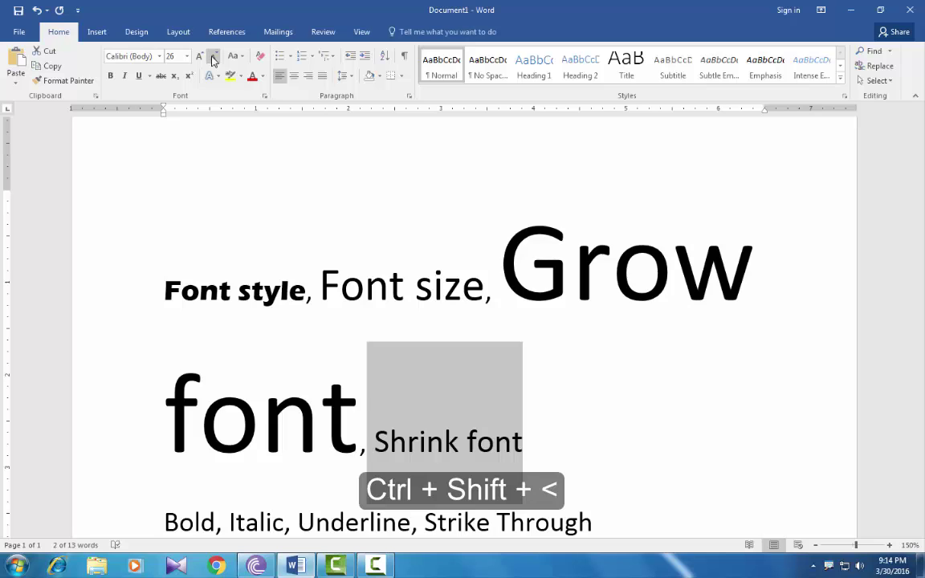
{"action": "key", "text": "ctrl+shift+less"}
{"action": "key", "text": "ctrl+shift+less"}
{"action": "key", "text": "ctrl+shift+less"}
{"action": "key", "text": "ctrl+shift+less"}
{"action": "key", "text": "ctrl+shift+less"}
{"action": "key", "text": "ctrl+shift+less"}
{"action": "key", "text": "ctrl+shift+less"}
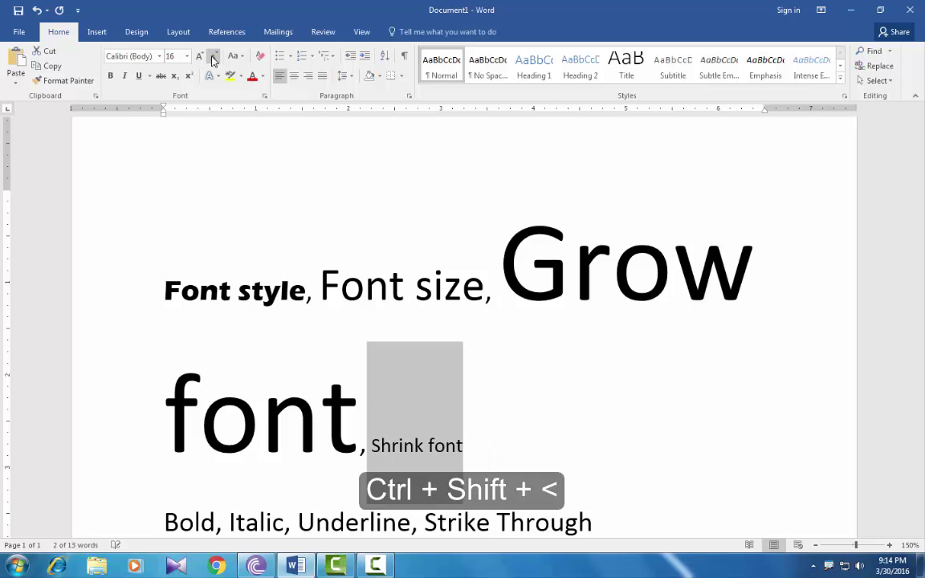
{"action": "key", "text": "ctrl+shift+less"}
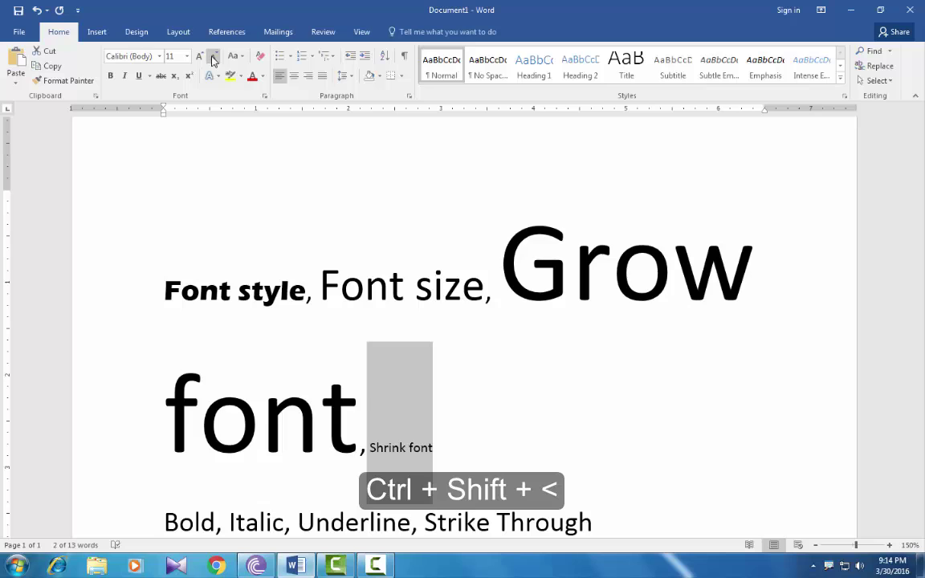
Enlarge the words "Shrink font" again in size increments up to 48 points
{"action": "key", "text": "ctrl+shift+greater"}
{"action": "key", "text": "ctrl+shift+greater"}
{"action": "key", "text": "ctrl+shift+greater"}
{"action": "key", "text": "ctrl+shift+greater"}
{"action": "key", "text": "ctrl+shift+greater"}
{"action": "key", "text": "ctrl+shift+greater"}
{"action": "key", "text": "ctrl+shift+greater"}
{"action": "key", "text": "ctrl+shift+greater"}
{"action": "key", "text": "ctrl+shift+greater"}
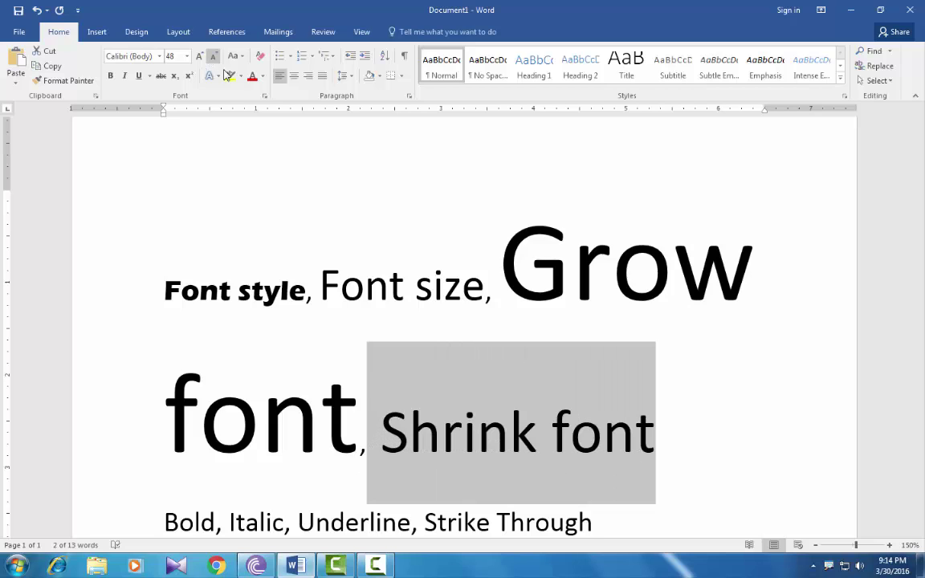
Make the word "Bold" in the second line bold, toggling the formatting off and on again
{"action": "scroll", "coordinate": [201, 241], "scroll_direction": "down", "scroll_amount": 3}
{"action": "double_click", "coordinate": [190, 249]}
{"action": "left_click", "coordinate": [193, 249]}
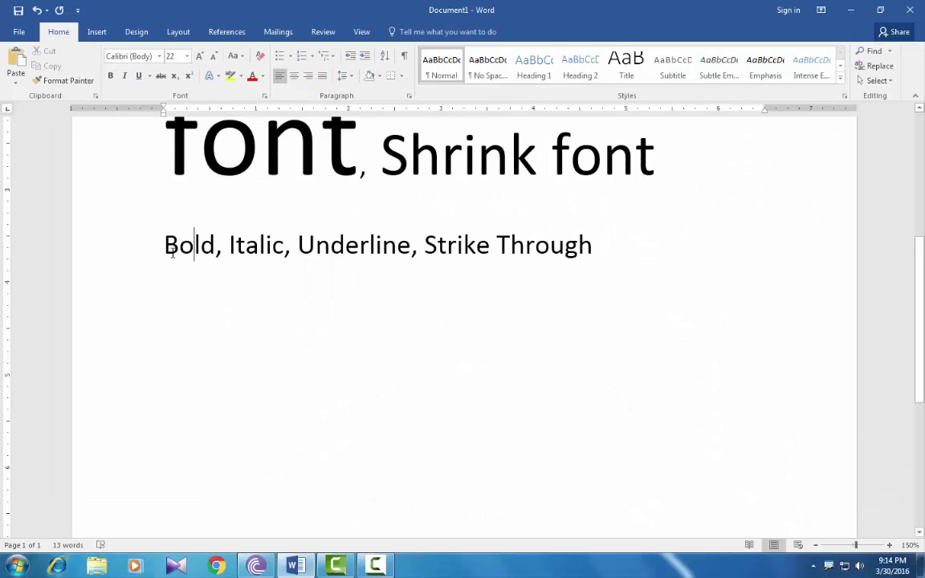
{"action": "left_click_drag", "start_coordinate": [164, 241], "coordinate": [218, 245]}
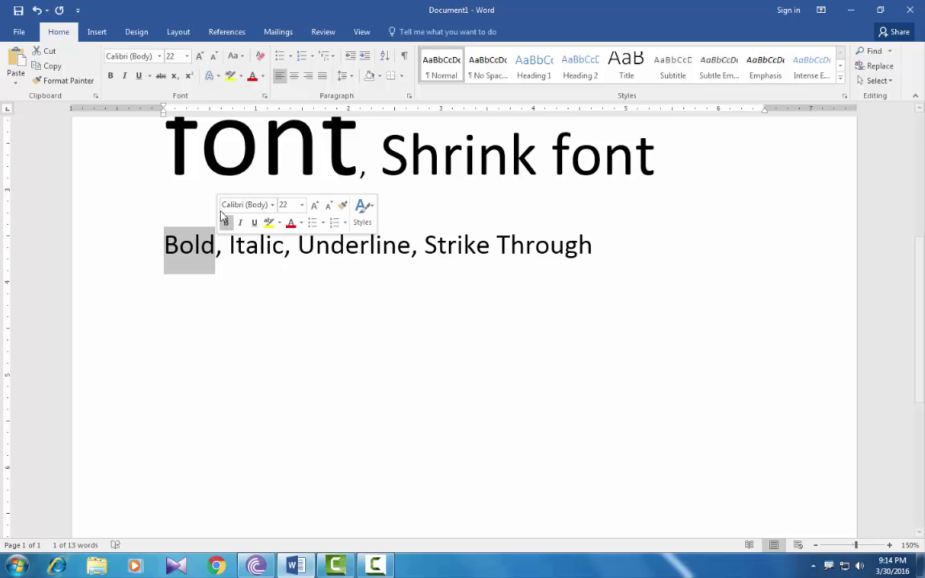
{"action": "left_click", "coordinate": [111, 76]}
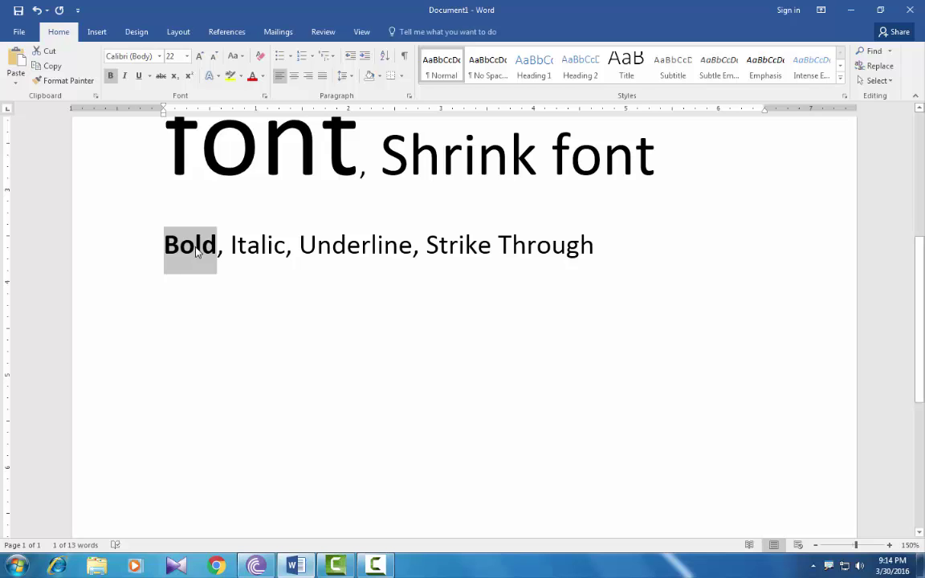
{"action": "left_click", "coordinate": [111, 76]}
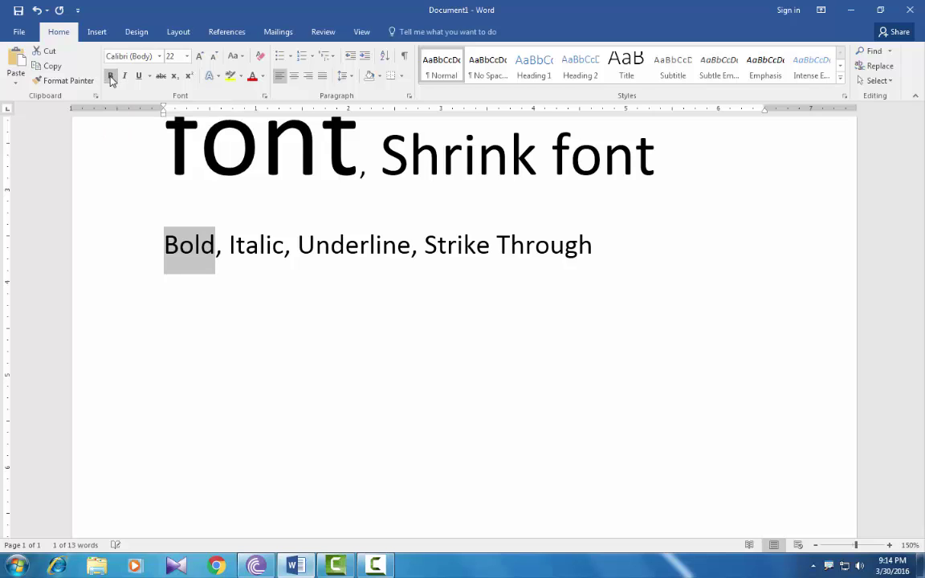
{"action": "key", "text": "ctrl+b"}
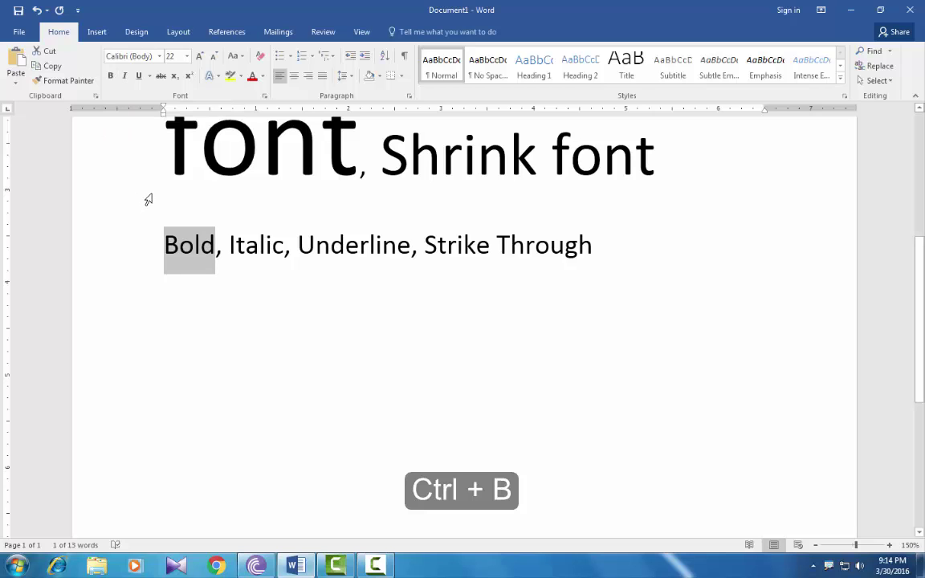
{"action": "key", "text": "ctrl+b"}
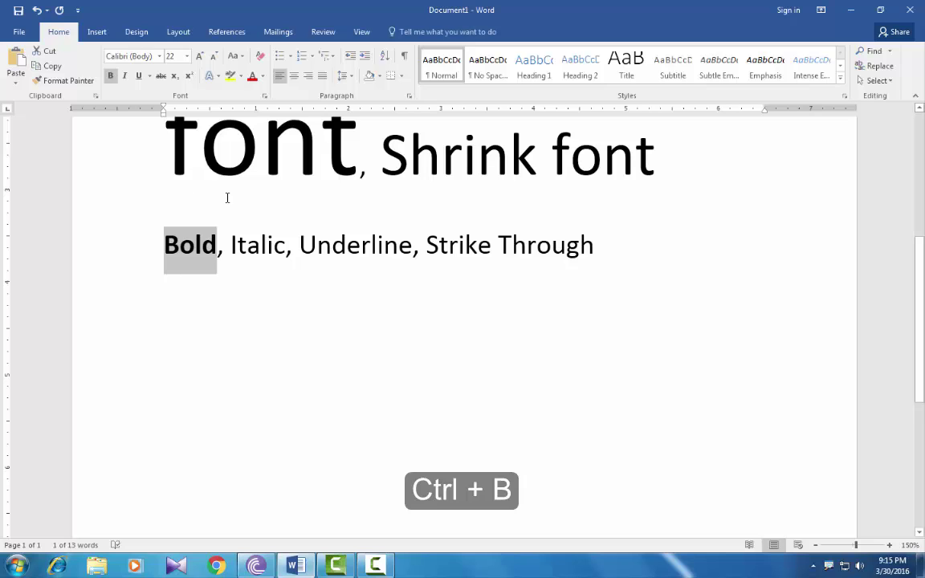
Italicize the word "Italic" with its comma and remove the italics, doing this twice
{"action": "left_click_drag", "start_coordinate": [229, 245], "coordinate": [294, 250]}
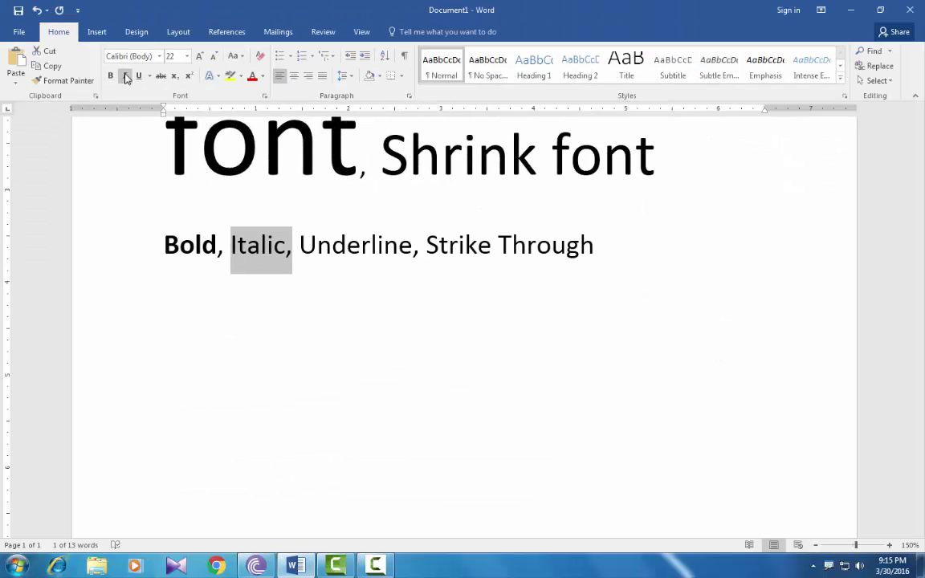
{"action": "left_click", "coordinate": [125, 76]}
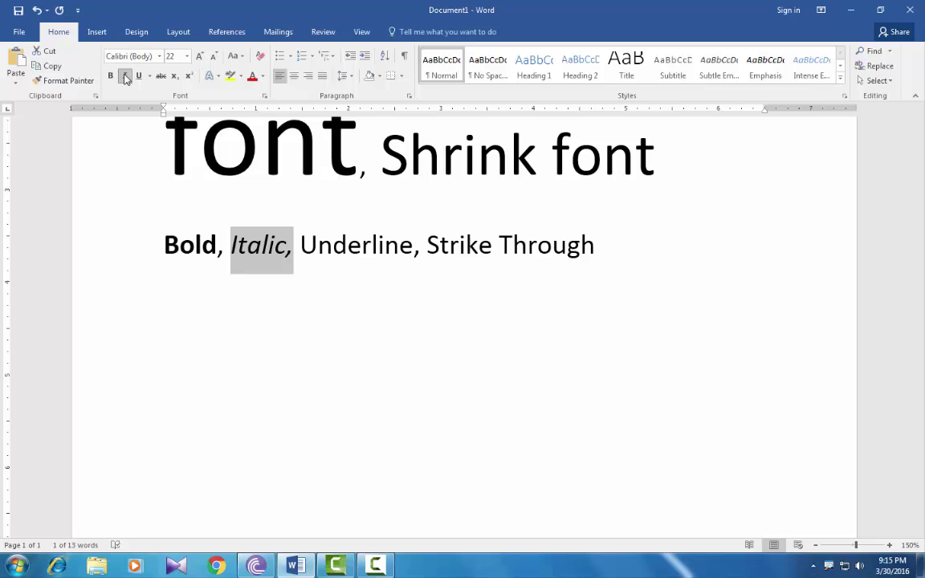
{"action": "left_click", "coordinate": [125, 76]}
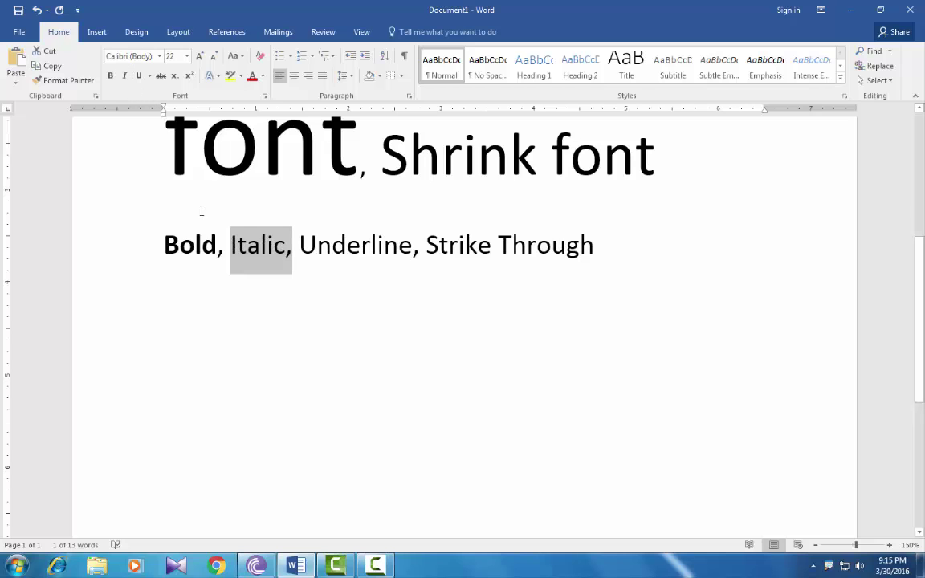
{"action": "key", "text": "ctrl+i"}
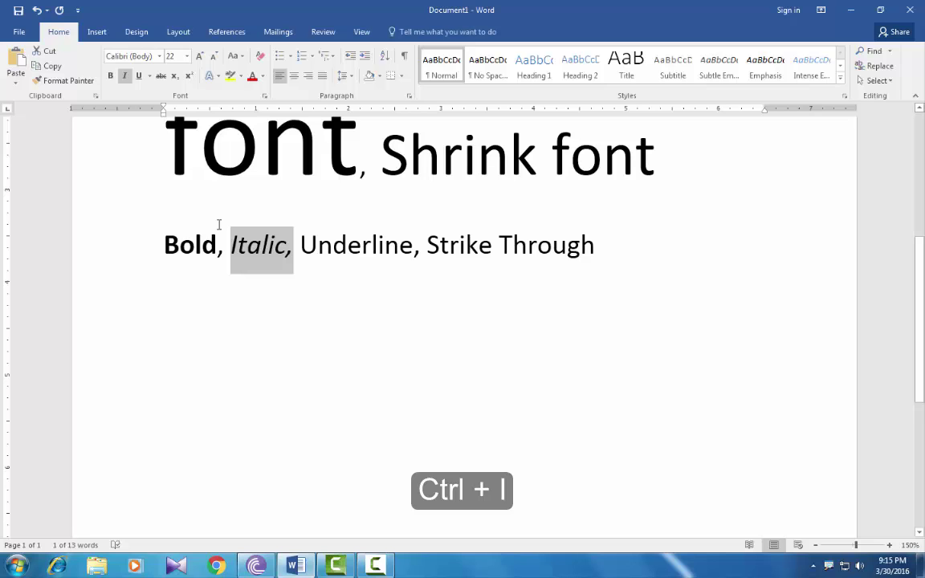
{"action": "key", "text": "ctrl+i"}
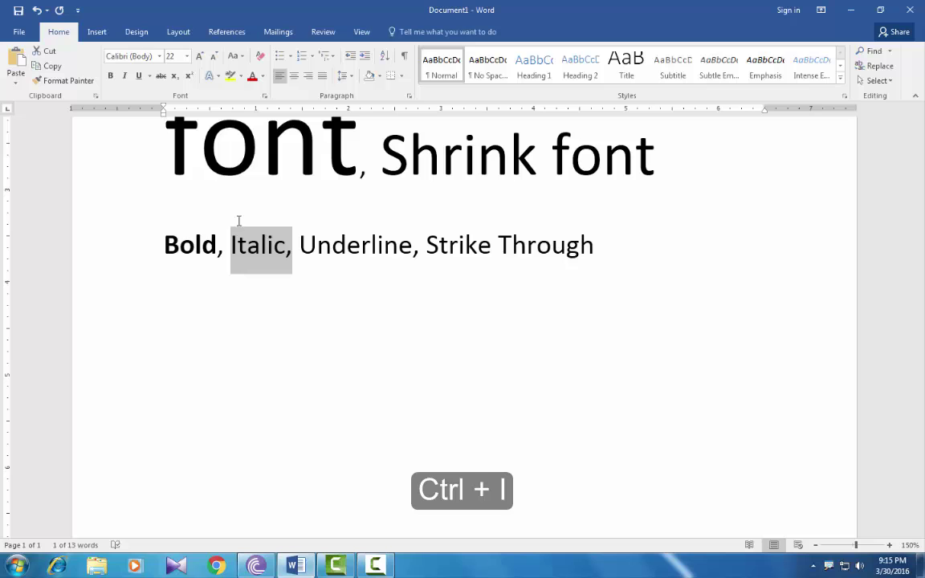
Underline the word "Underline" with a single line, toggling the underline off and on again
{"action": "left_click", "coordinate": [298, 244]}
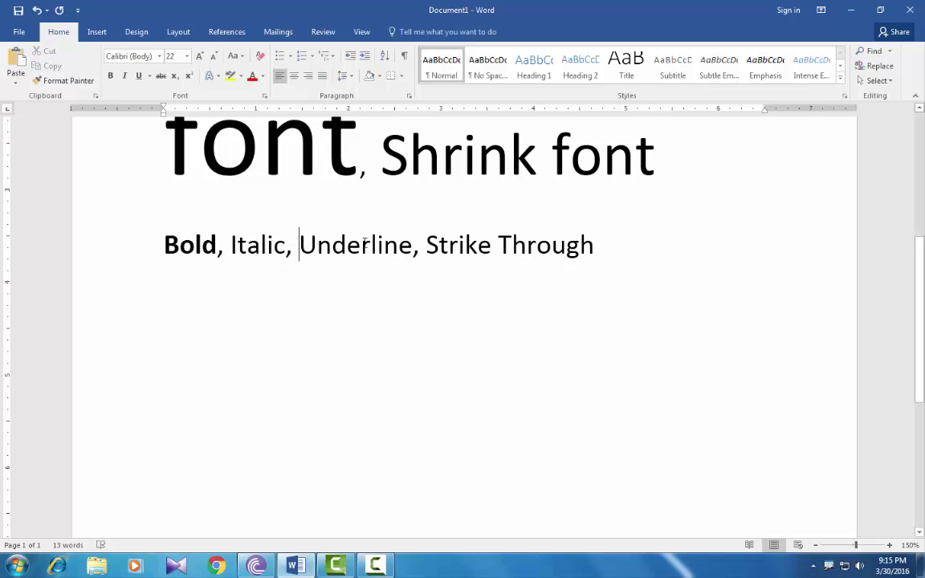
{"action": "left_click_drag", "start_coordinate": [364, 241], "coordinate": [416, 246]}
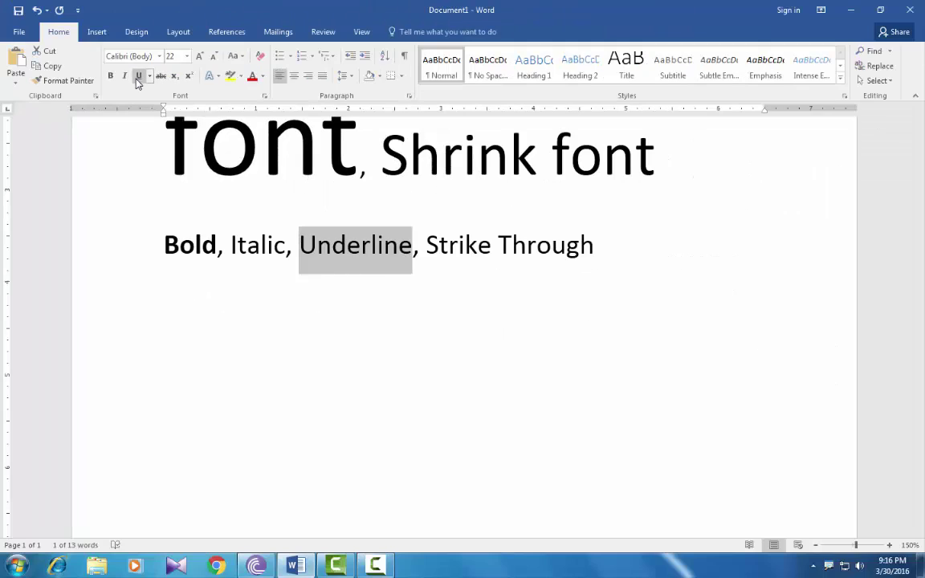
{"action": "left_click", "coordinate": [143, 74]}
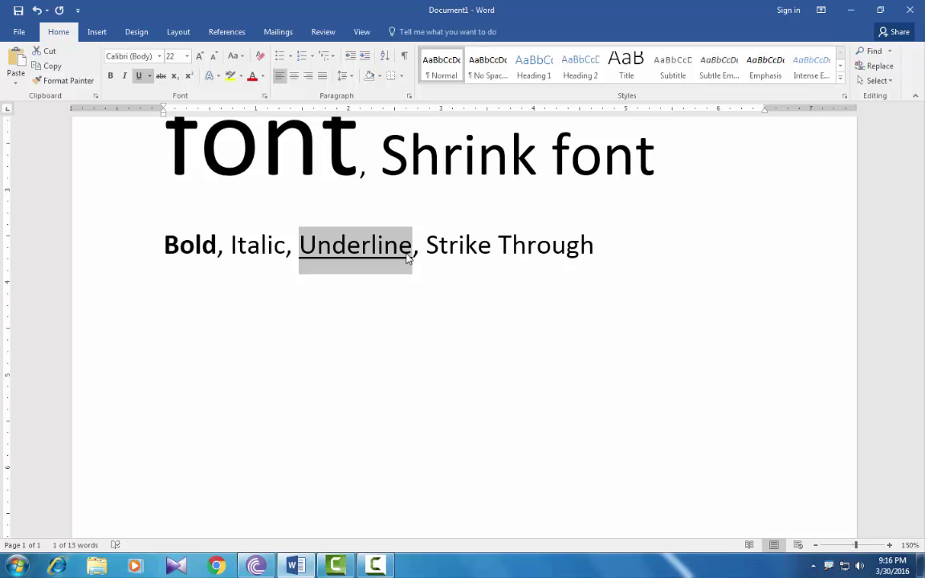
{"action": "key", "text": "ctrl+u"}
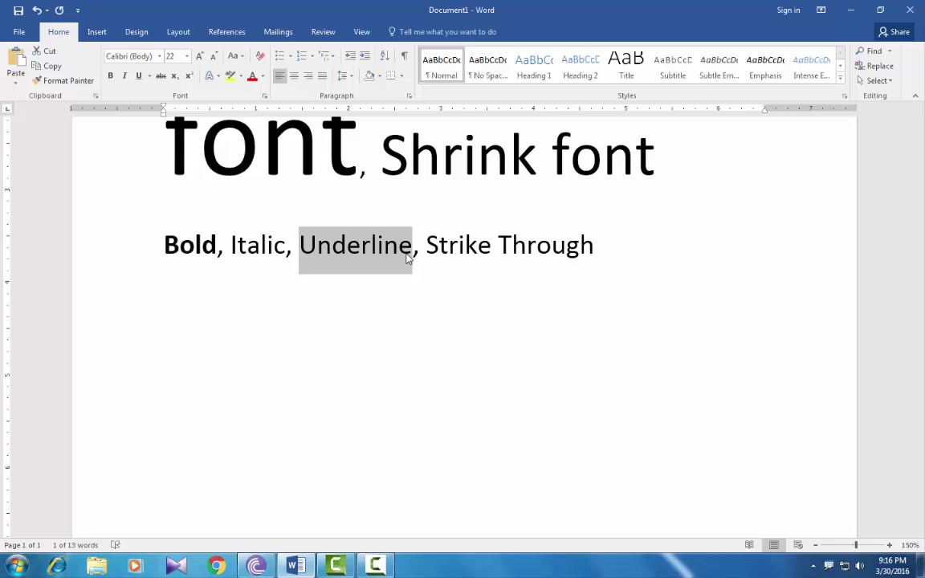
{"action": "key", "text": "ctrl+u"}
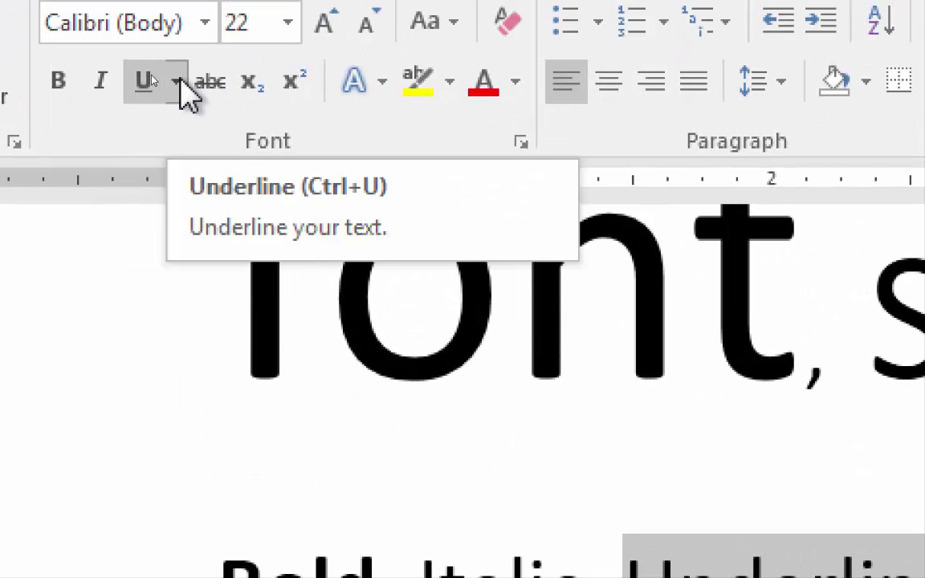
Look through the underline styles and the underline colors available for the word "Underline"
{"action": "left_click", "coordinate": [177, 81]}
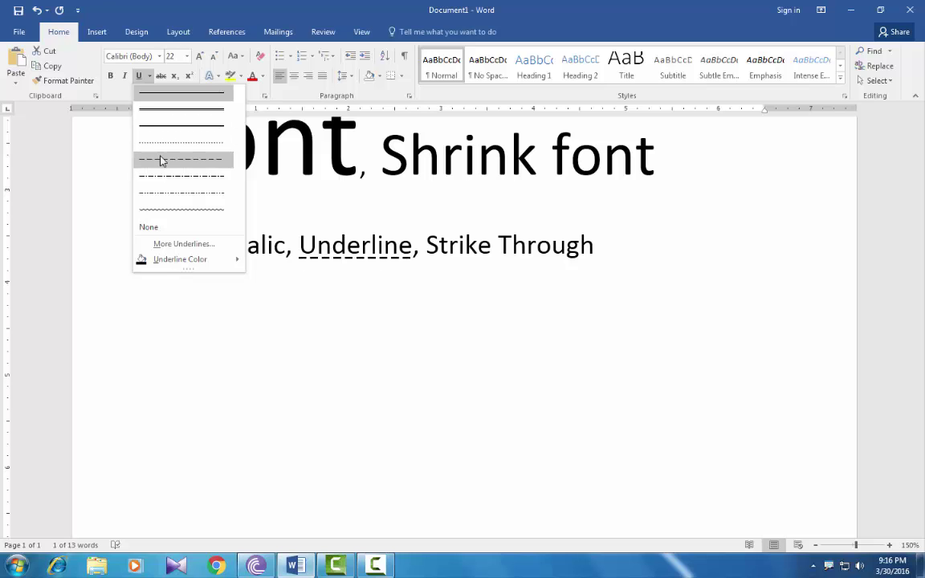
{"action": "left_click", "coordinate": [372, 290]}
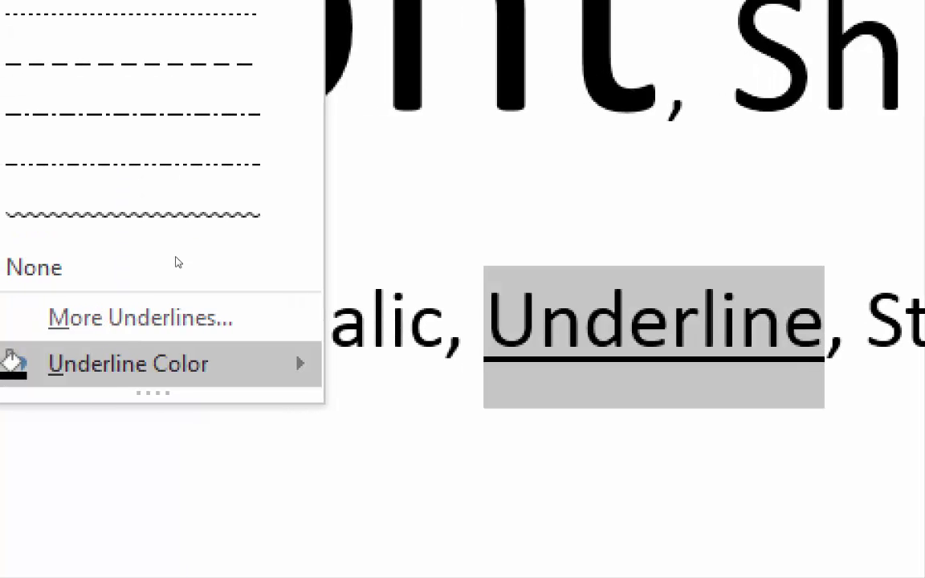
{"action": "mouse_move", "coordinate": [124, 371]}
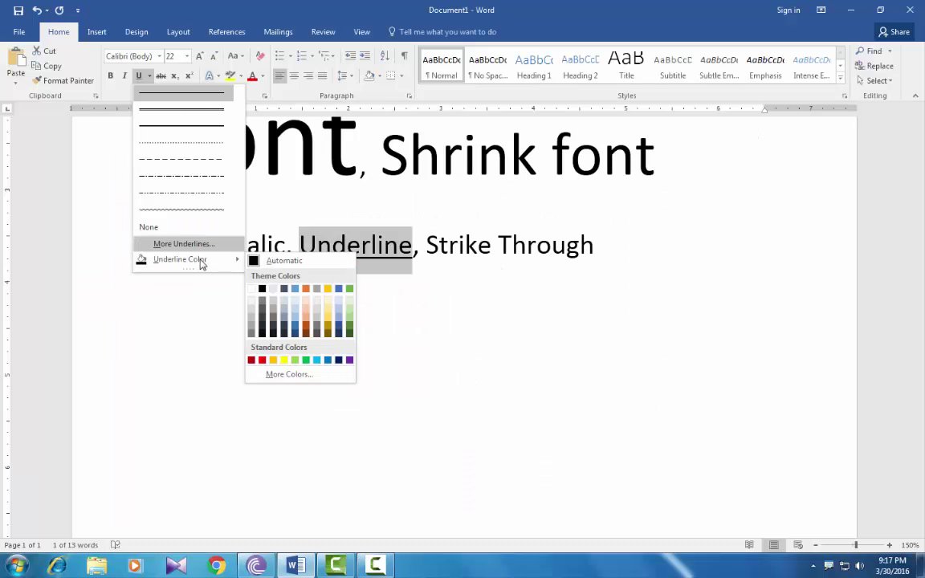
{"action": "left_click", "coordinate": [200, 297]}
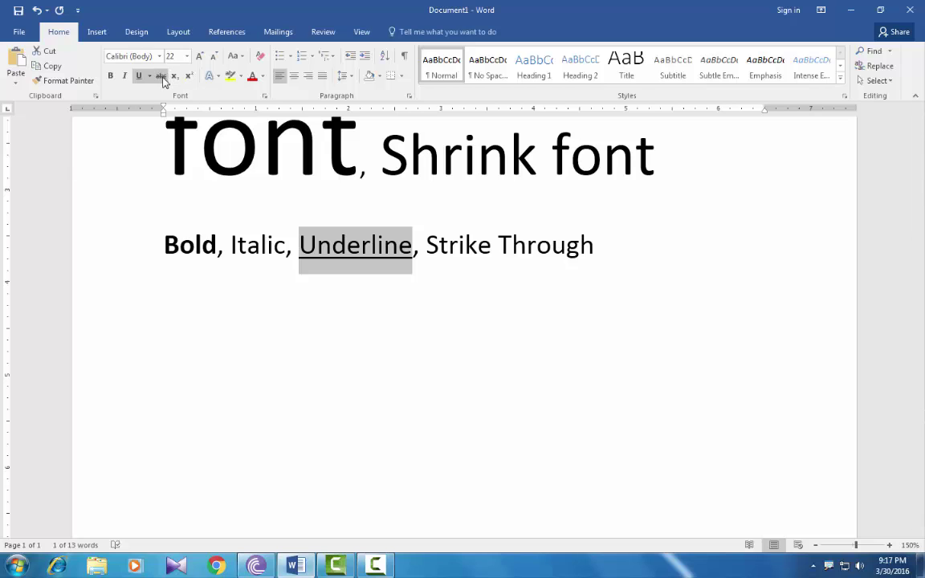
Apply strikethrough to the words "Strike Through", deselect them and return to the start of the document
{"action": "left_click_drag", "start_coordinate": [448, 243], "coordinate": [574, 258]}
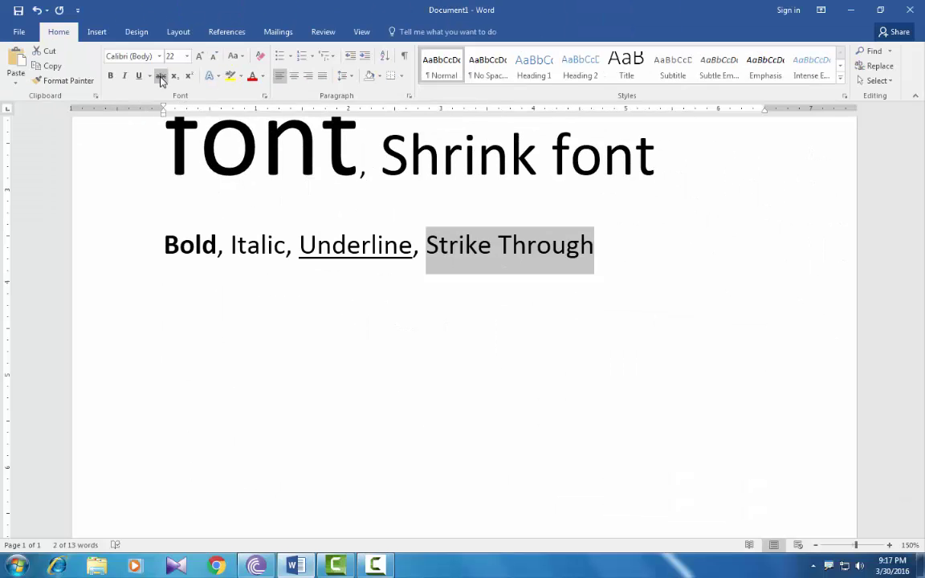
{"action": "left_click", "coordinate": [160, 76]}
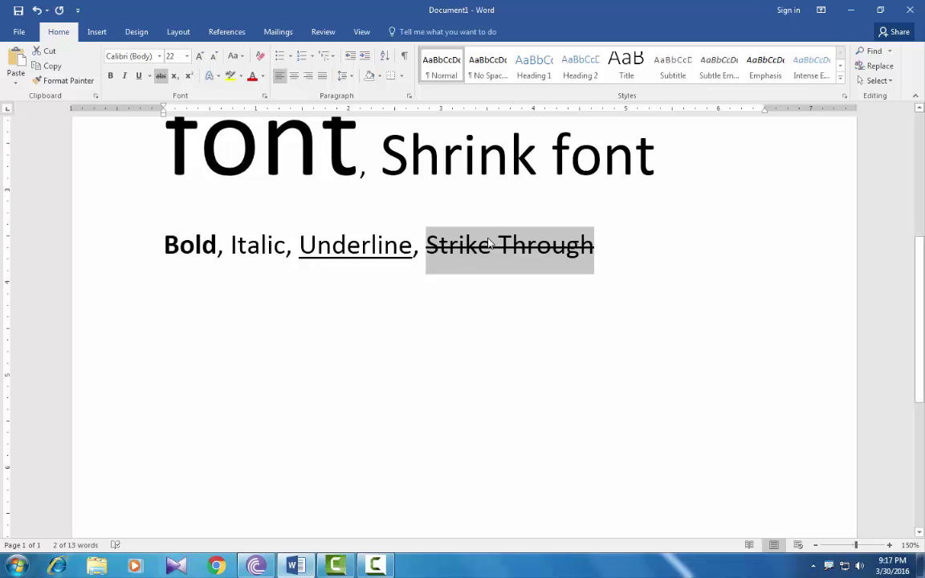
{"action": "left_click", "coordinate": [595, 241]}
{"action": "scroll", "coordinate": [557, 248], "scroll_direction": "up", "scroll_amount": 1}
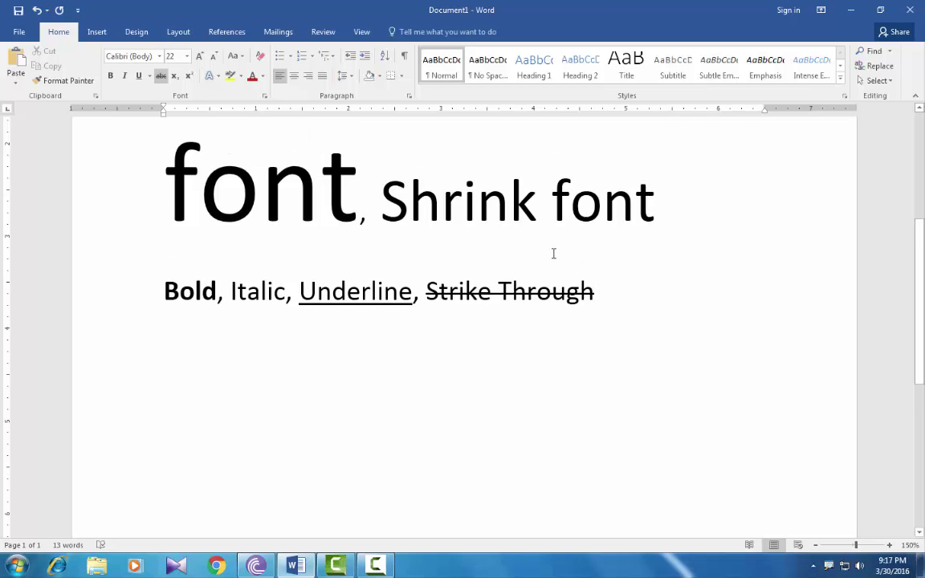
{"action": "scroll", "coordinate": [553, 251], "scroll_direction": "up", "scroll_amount": 2}
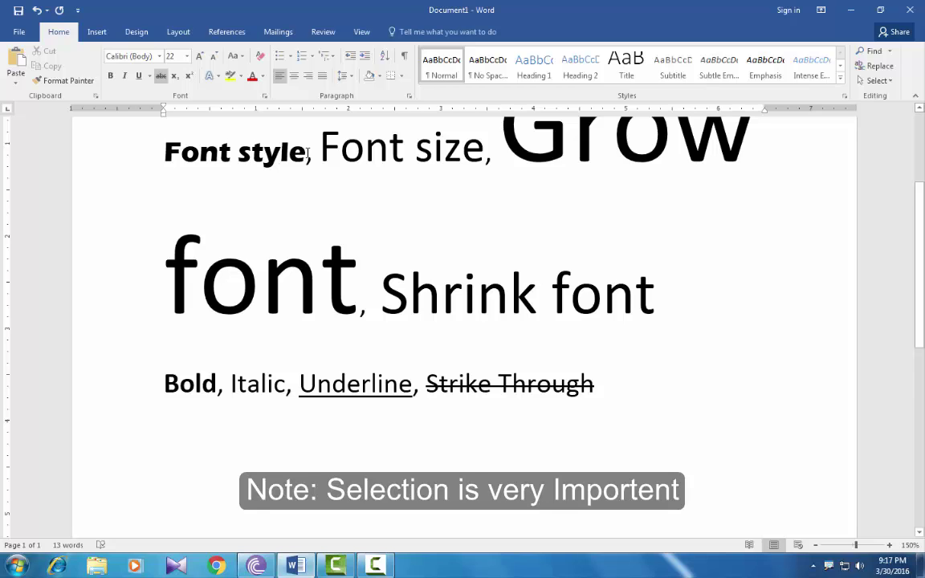
{"action": "scroll", "coordinate": [310, 165], "scroll_direction": "up", "scroll_amount": 3}
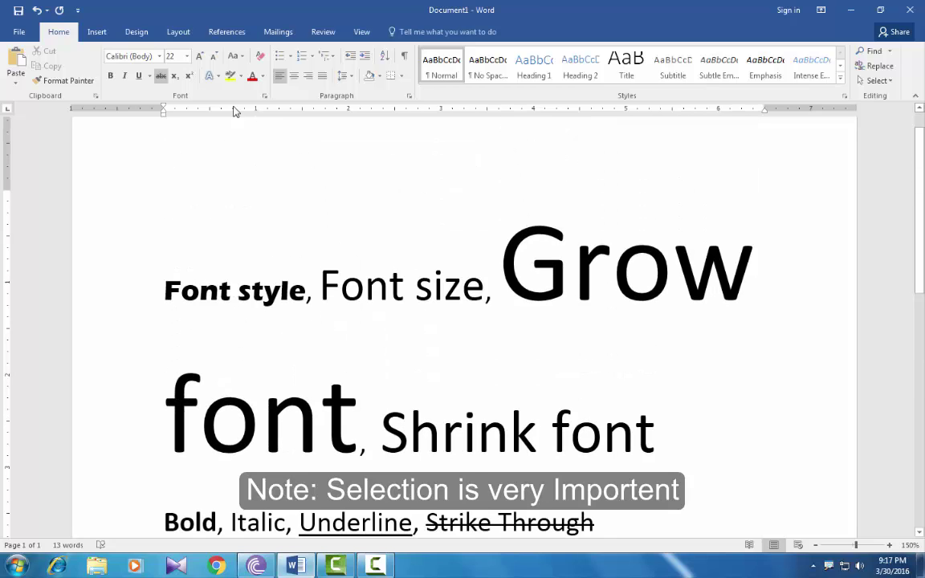